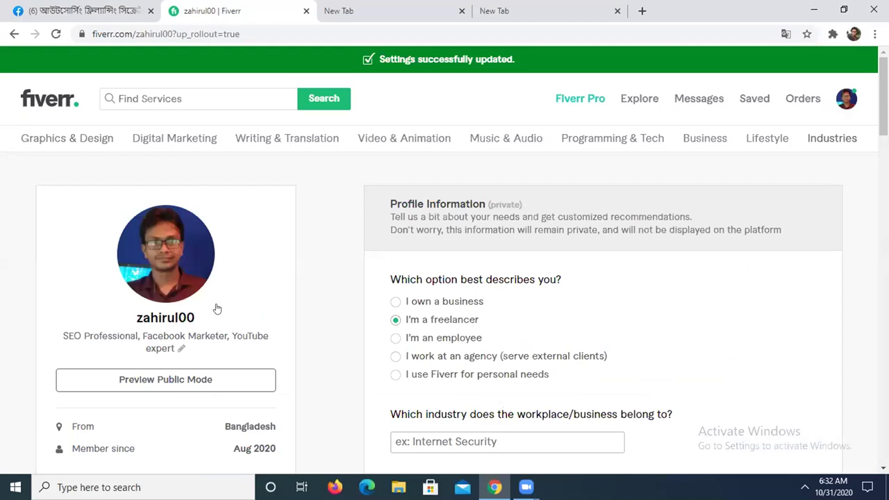
- Review the seller profile's summary card and the private Profile Information questions beside it
{"action": "scroll", "coordinate": [217, 309], "scroll_direction": "down", "scroll_amount": 1}
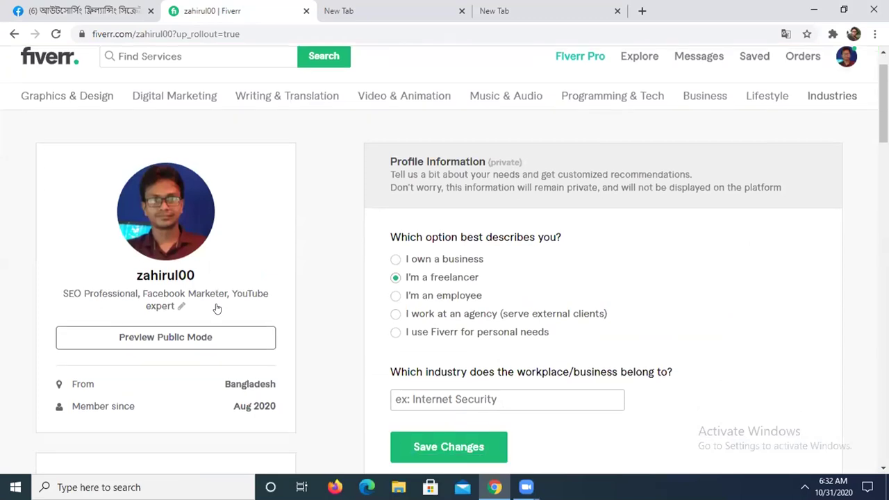
{"action": "scroll", "coordinate": [217, 308], "scroll_direction": "down", "scroll_amount": 1}
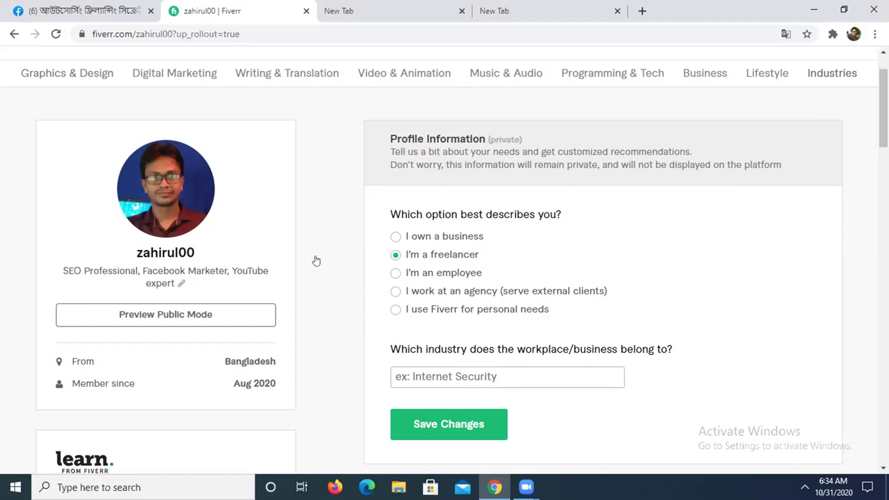
{"action": "scroll", "coordinate": [318, 262], "scroll_direction": "down", "scroll_amount": 1}
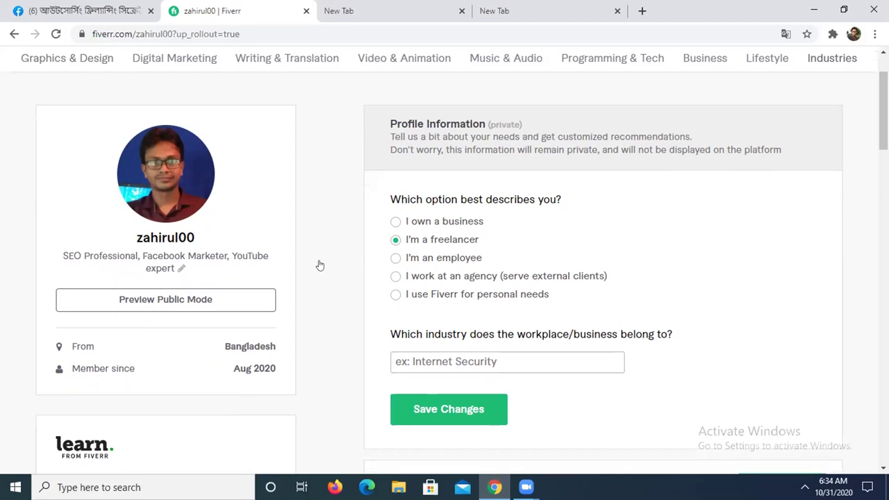
{"action": "scroll", "coordinate": [321, 266], "scroll_direction": "down", "scroll_amount": 2}
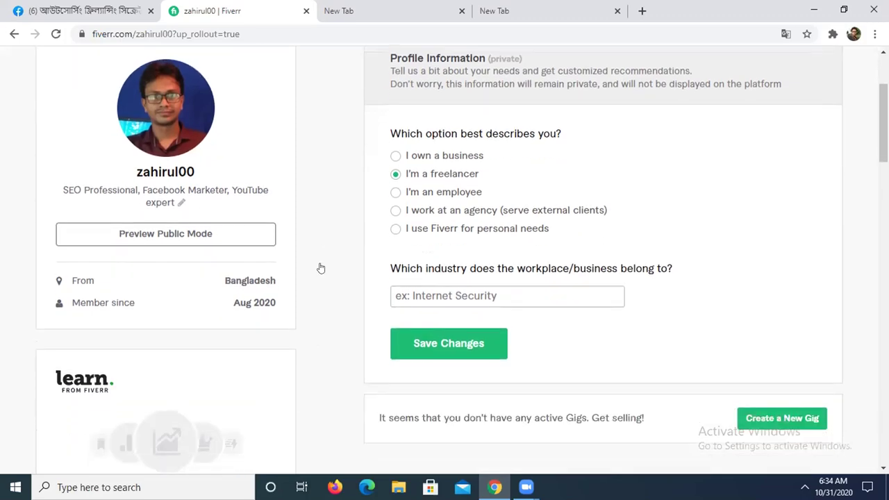
{"action": "scroll", "coordinate": [320, 268], "scroll_direction": "down", "scroll_amount": 1}
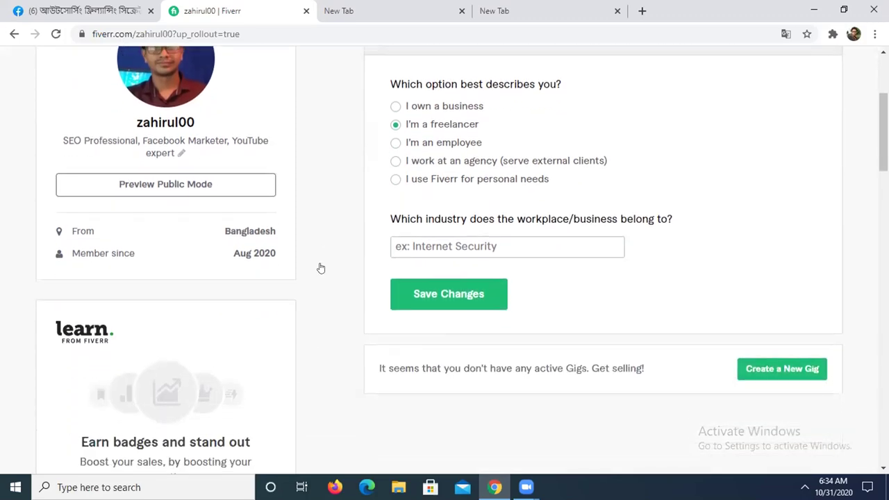
{"action": "scroll", "coordinate": [321, 268], "scroll_direction": "down", "scroll_amount": 1}
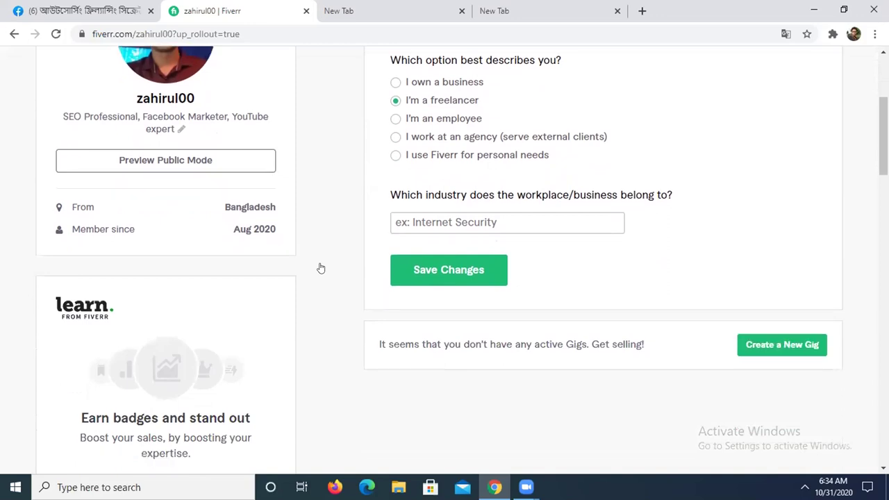
{"action": "scroll", "coordinate": [321, 268], "scroll_direction": "down", "scroll_amount": 1}
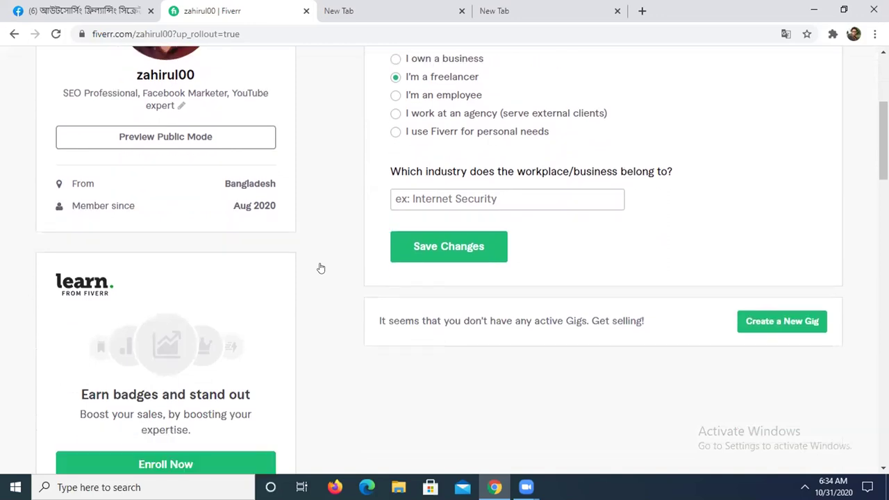
{"action": "scroll", "coordinate": [321, 268], "scroll_direction": "down", "scroll_amount": 2}
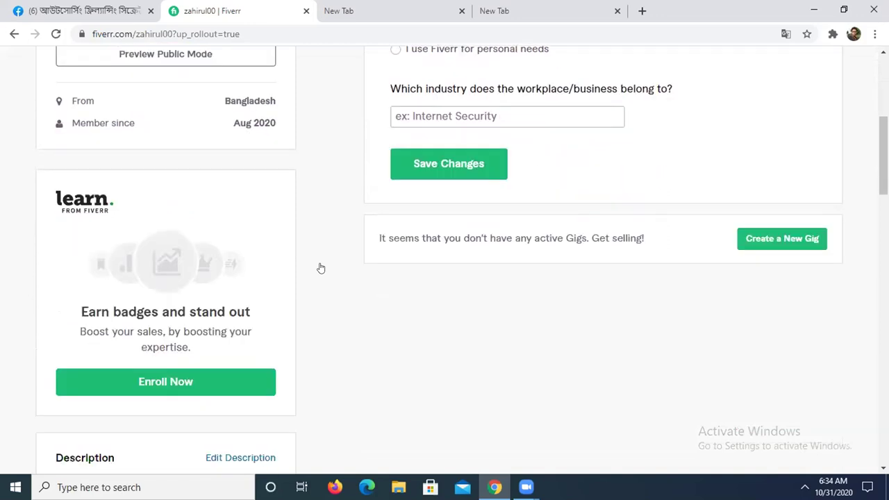
{"action": "scroll", "coordinate": [321, 269], "scroll_direction": "up", "scroll_amount": 3}
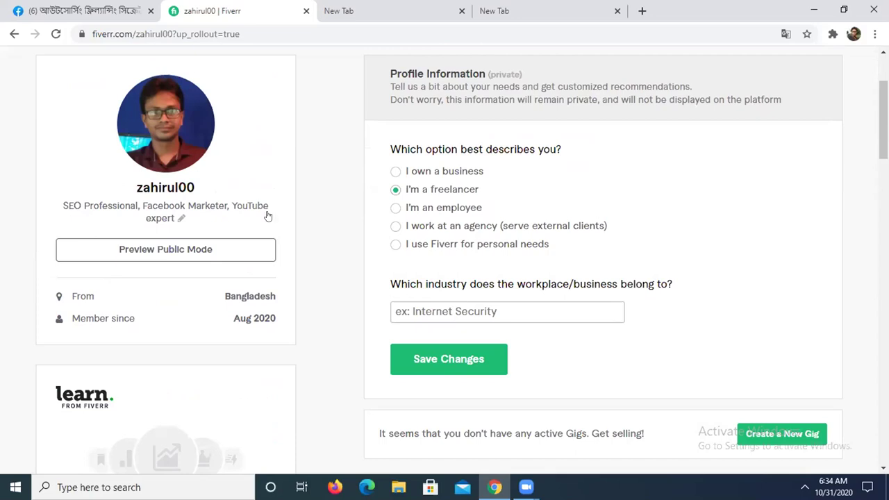
{"action": "scroll", "coordinate": [337, 248], "scroll_direction": "down", "scroll_amount": 1}
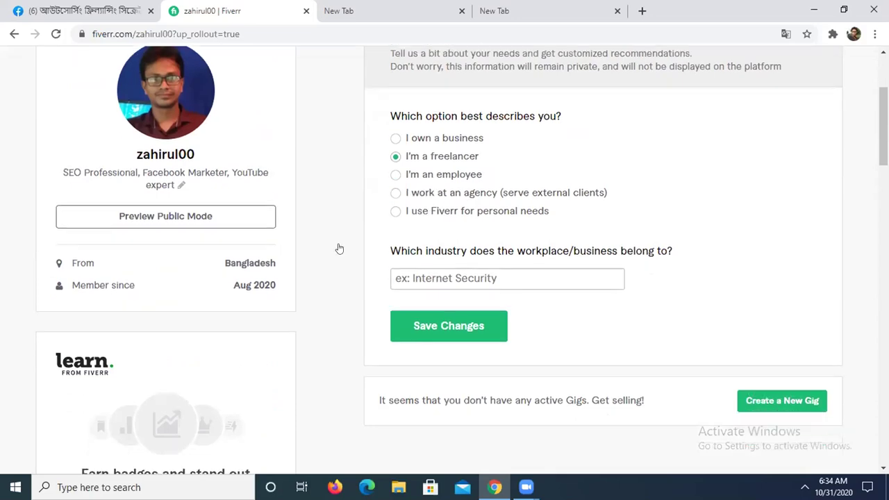
- Read through the Description section of the seller profile and look back at the Learn from Fiverr card above it
{"action": "scroll", "coordinate": [338, 248], "scroll_direction": "down", "scroll_amount": 6}
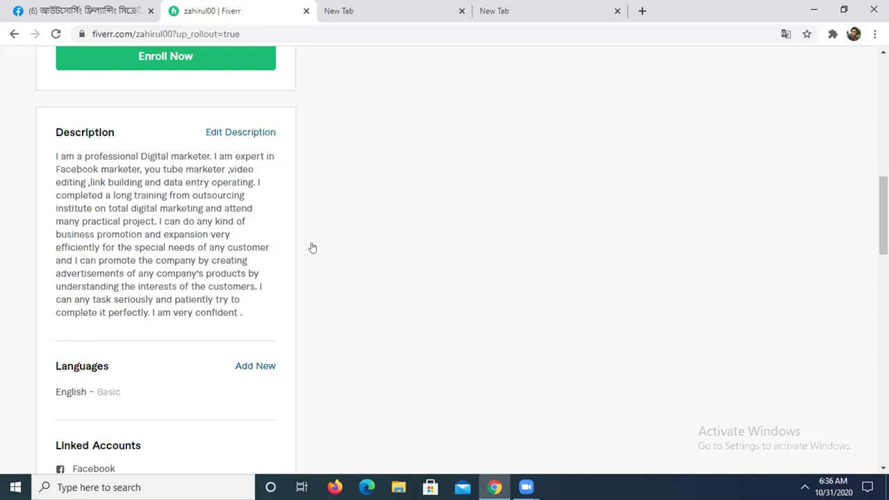
{"action": "scroll", "coordinate": [284, 261], "scroll_direction": "down", "scroll_amount": 1}
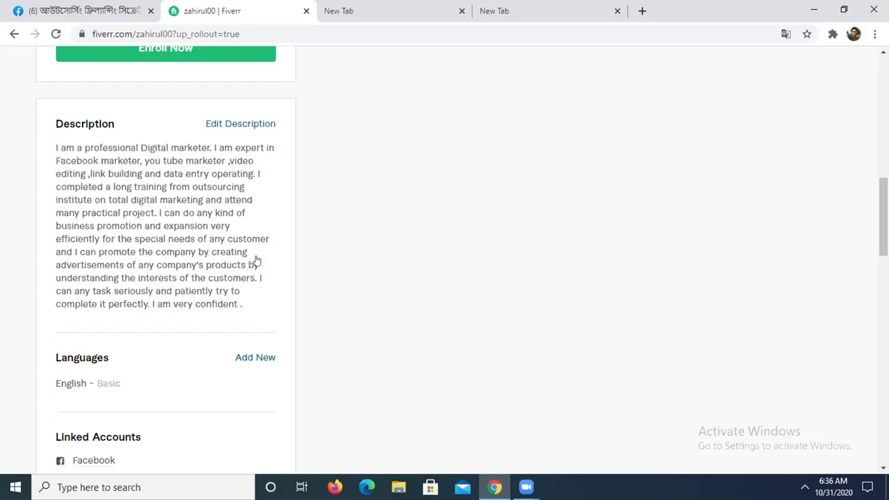
{"action": "scroll", "coordinate": [254, 260], "scroll_direction": "up", "scroll_amount": 1}
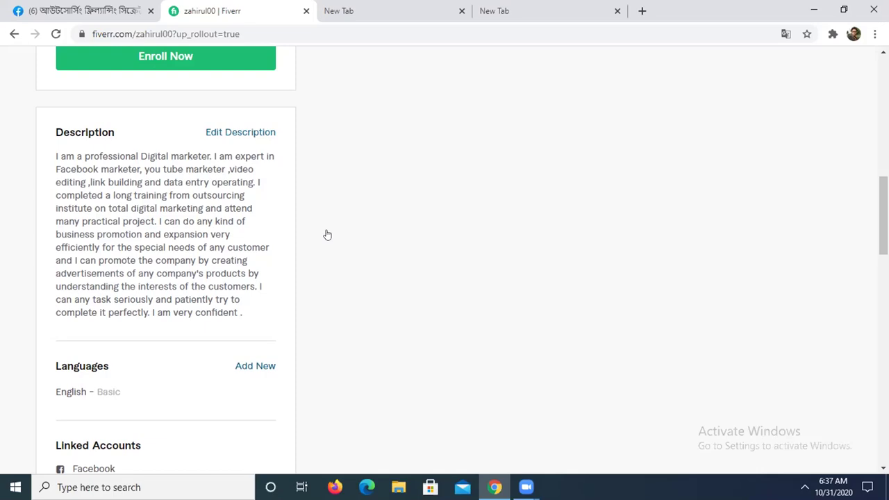
{"action": "scroll", "coordinate": [334, 233], "scroll_direction": "up", "scroll_amount": 1}
{"action": "scroll", "coordinate": [336, 233], "scroll_direction": "down", "scroll_amount": 1}
{"action": "scroll", "coordinate": [342, 258], "scroll_direction": "up", "scroll_amount": 2}
{"action": "scroll", "coordinate": [342, 258], "scroll_direction": "down", "scroll_amount": 1}
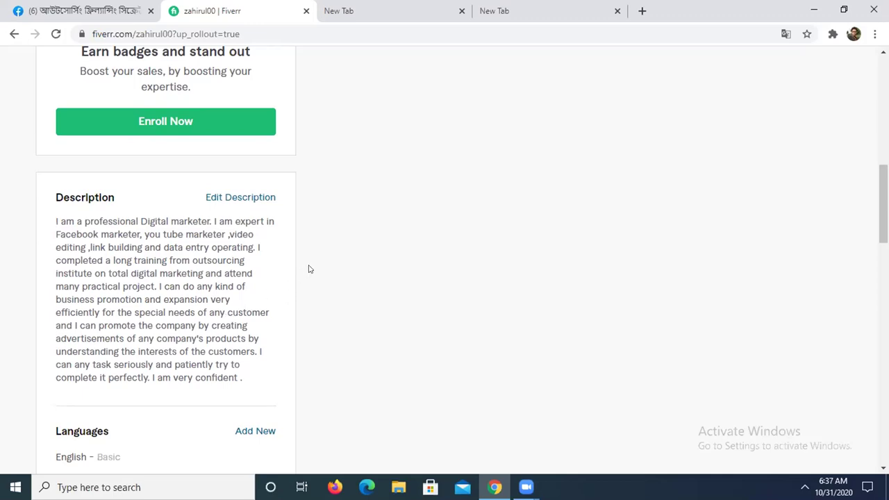
{"action": "scroll", "coordinate": [217, 271], "scroll_direction": "down", "scroll_amount": 1}
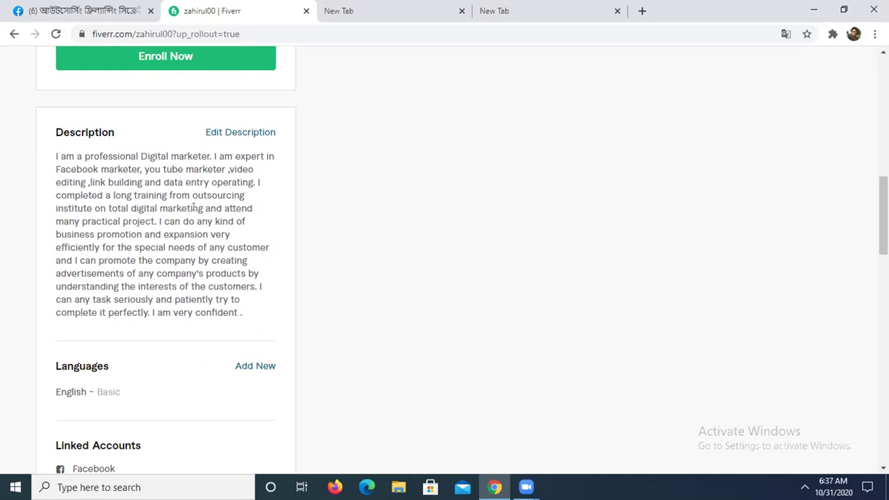
{"action": "scroll", "coordinate": [218, 275], "scroll_direction": "down", "scroll_amount": 2}
{"action": "scroll", "coordinate": [192, 205], "scroll_direction": "up", "scroll_amount": 2}
{"action": "scroll", "coordinate": [269, 193], "scroll_direction": "up", "scroll_amount": 4}
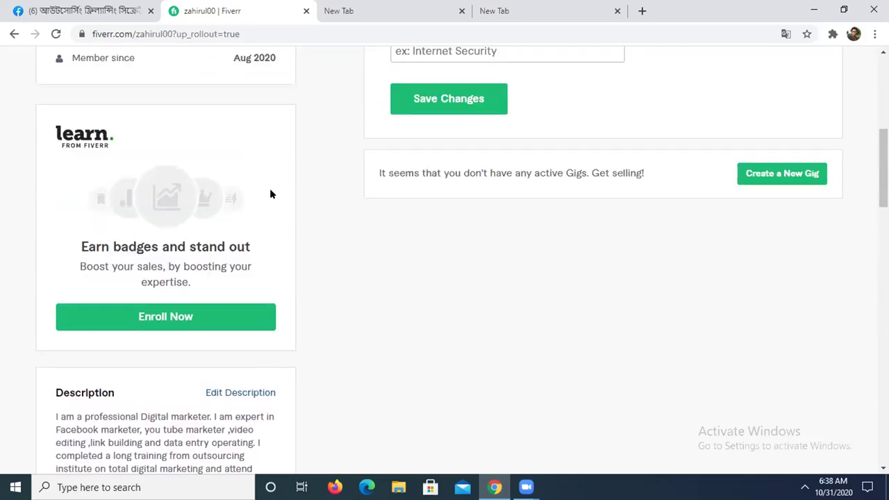
{"action": "scroll", "coordinate": [271, 194], "scroll_direction": "up", "scroll_amount": 1}
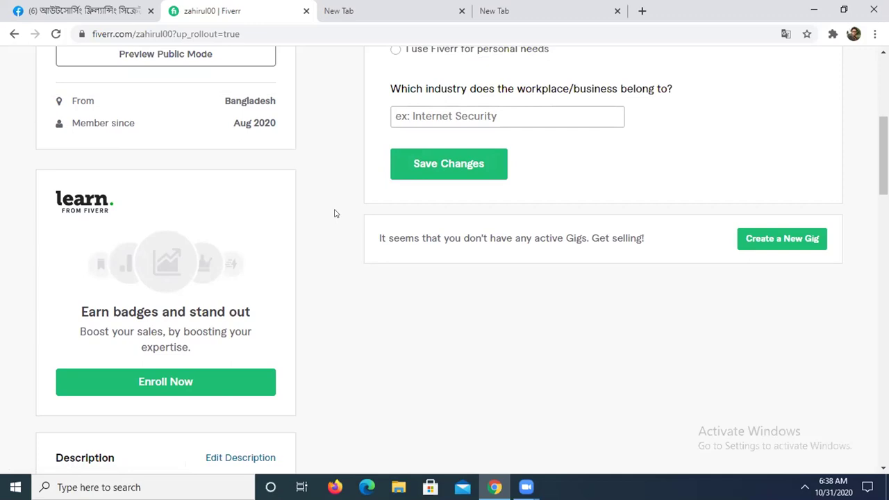
- Examine the Languages and Linked Accounts sections of the seller profile
{"action": "scroll", "coordinate": [334, 214], "scroll_direction": "down", "scroll_amount": 5}
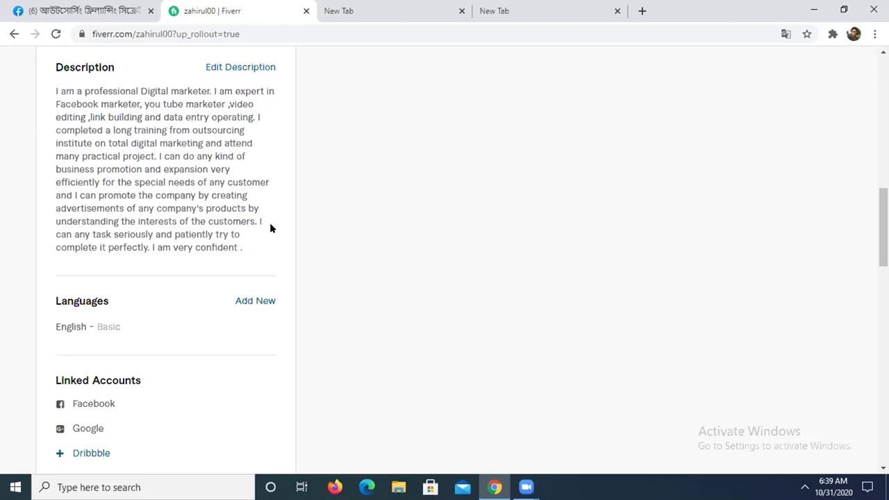
{"action": "scroll", "coordinate": [270, 228], "scroll_direction": "down", "scroll_amount": 3}
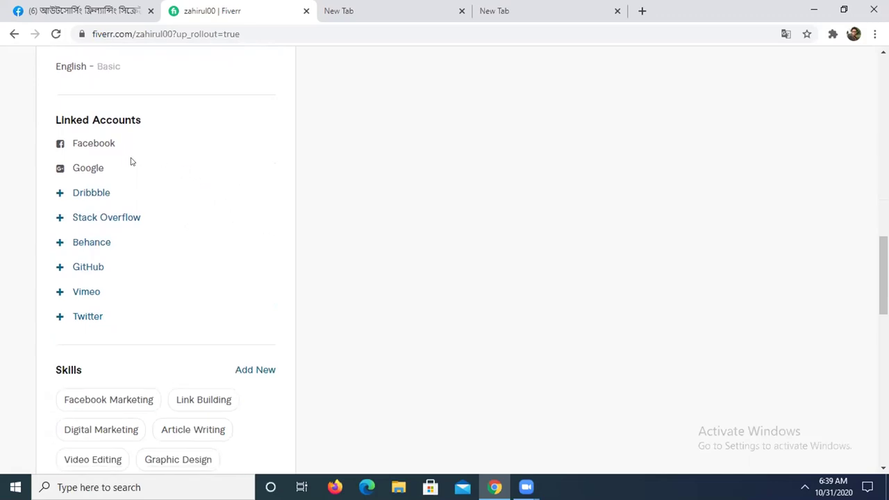
{"action": "scroll", "coordinate": [200, 257], "scroll_direction": "down", "scroll_amount": 1}
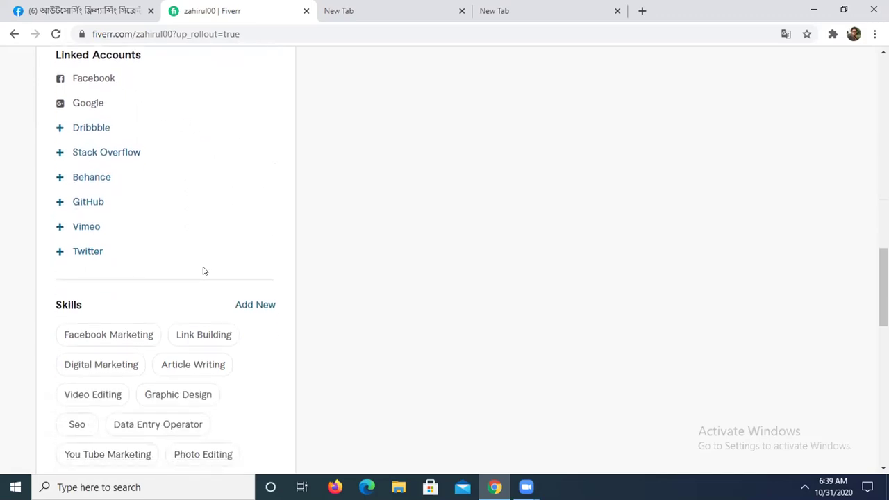
{"action": "scroll", "coordinate": [203, 271], "scroll_direction": "down", "scroll_amount": 3}
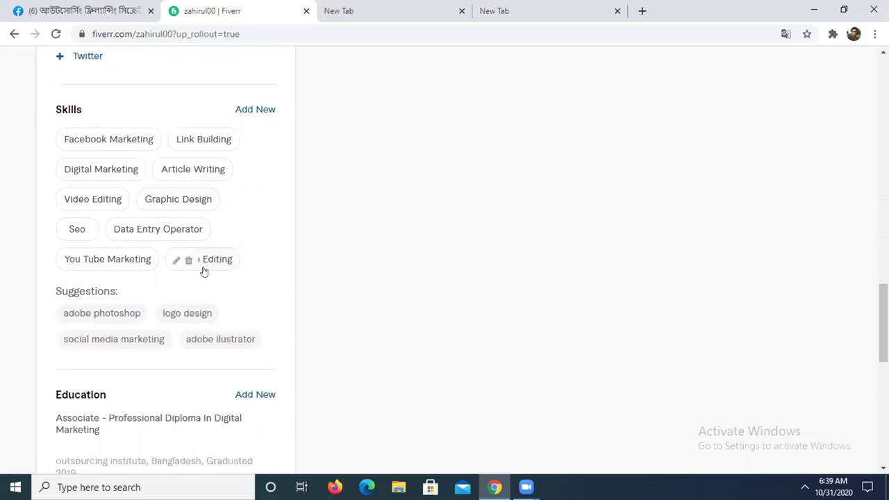
{"action": "scroll", "coordinate": [243, 225], "scroll_direction": "up", "scroll_amount": 6}
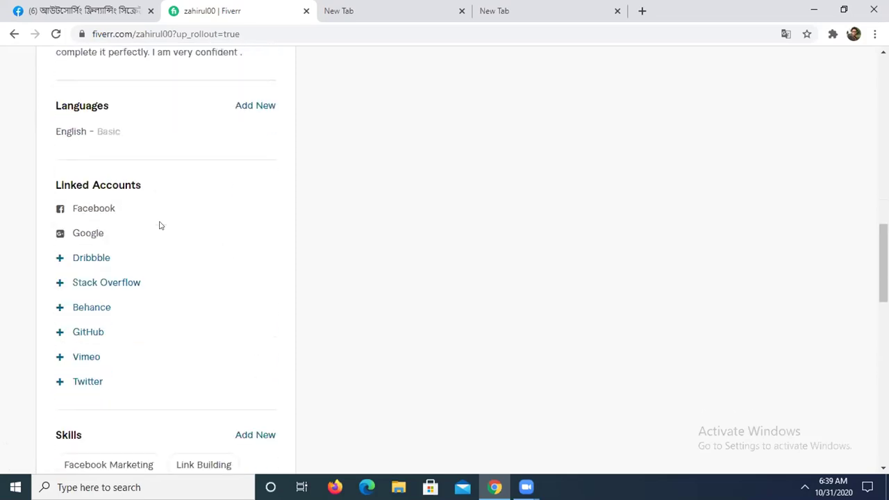
{"action": "scroll", "coordinate": [192, 202], "scroll_direction": "up", "scroll_amount": 2}
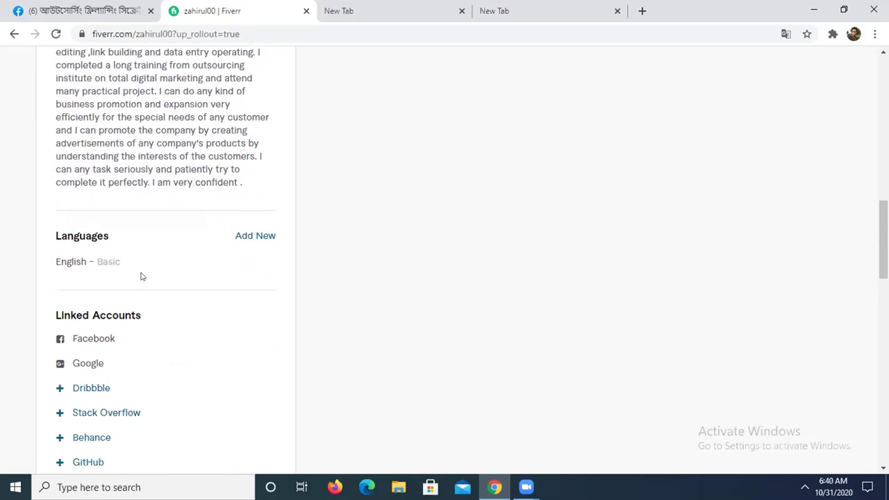
{"action": "mouse_move", "coordinate": [160, 270]}
{"action": "scroll", "coordinate": [235, 257], "scroll_direction": "up", "scroll_amount": 1}
{"action": "scroll", "coordinate": [249, 252], "scroll_direction": "down", "scroll_amount": 1}
{"action": "scroll", "coordinate": [467, 66], "scroll_direction": "up", "scroll_amount": 2}
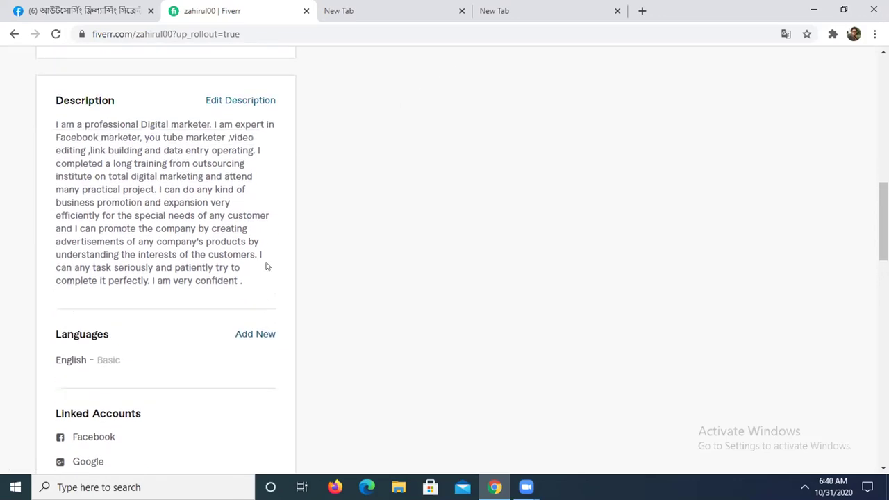
{"action": "scroll", "coordinate": [266, 266], "scroll_direction": "down", "scroll_amount": 2}
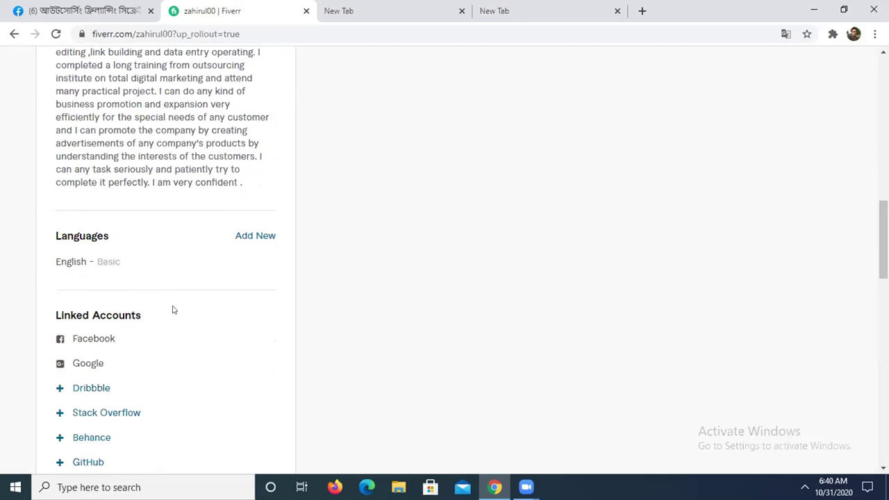
{"action": "scroll", "coordinate": [174, 309], "scroll_direction": "down", "scroll_amount": 3}
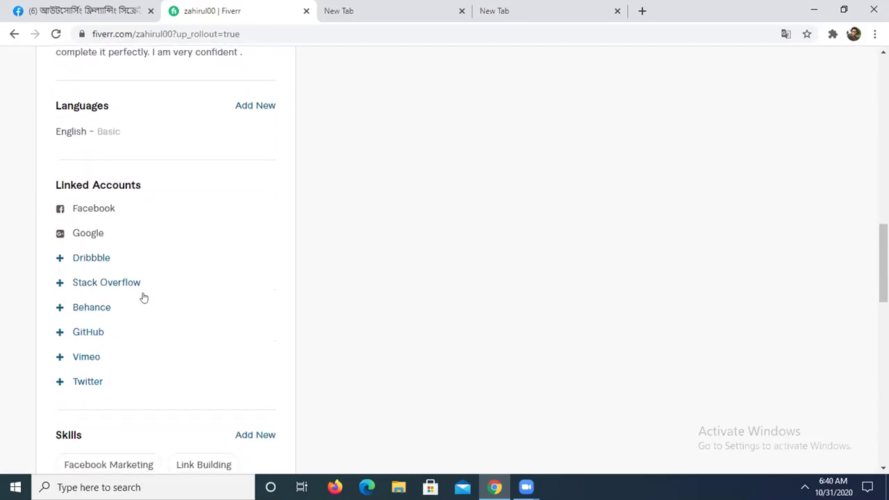
{"action": "scroll", "coordinate": [144, 297], "scroll_direction": "down", "scroll_amount": 1}
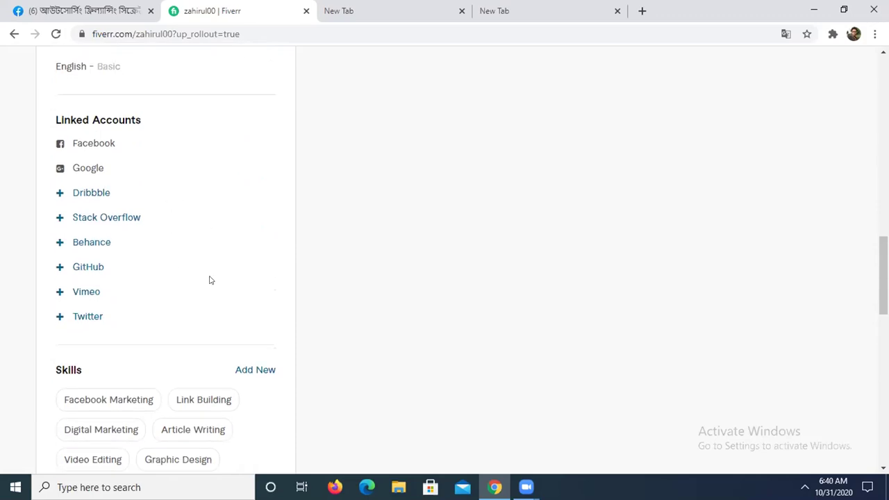
- Examine the profile's Skills, Education and Certification sections, and return to the Description
{"action": "scroll", "coordinate": [210, 280], "scroll_direction": "down", "scroll_amount": 5}
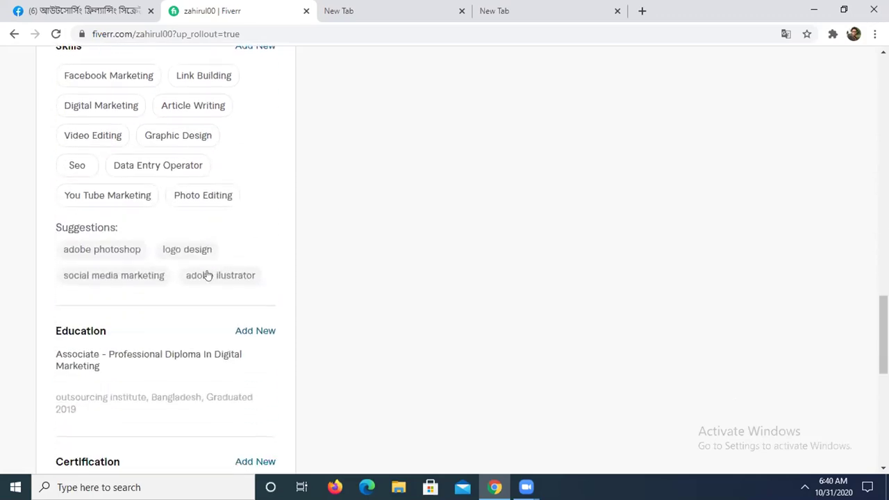
{"action": "scroll", "coordinate": [211, 258], "scroll_direction": "up", "scroll_amount": 1}
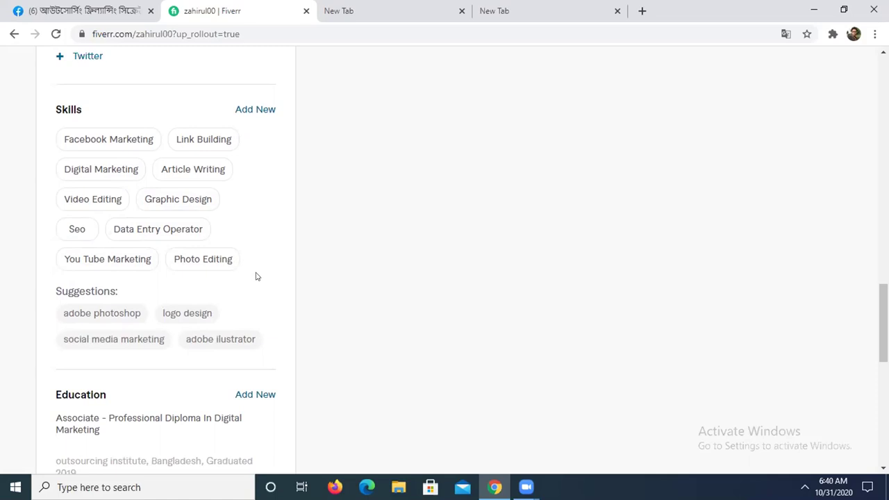
{"action": "scroll", "coordinate": [255, 282], "scroll_direction": "down", "scroll_amount": 1}
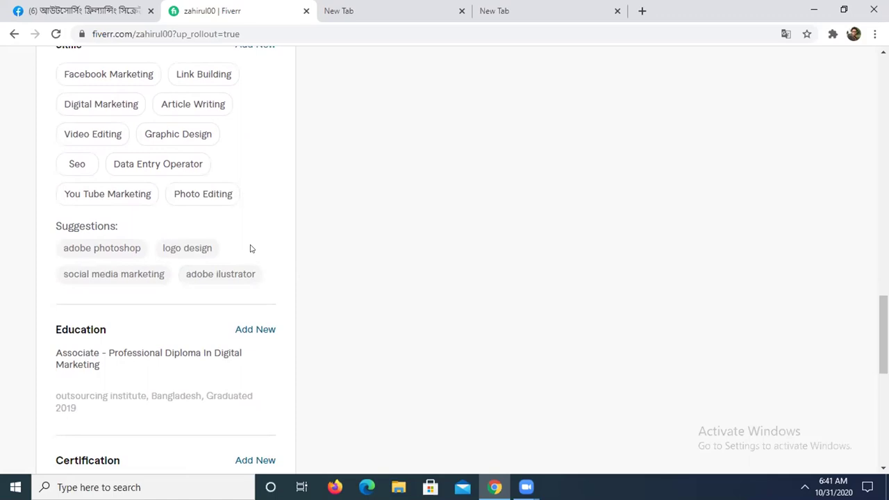
{"action": "mouse_move", "coordinate": [162, 196]}
{"action": "scroll", "coordinate": [198, 225], "scroll_direction": "up", "scroll_amount": 1}
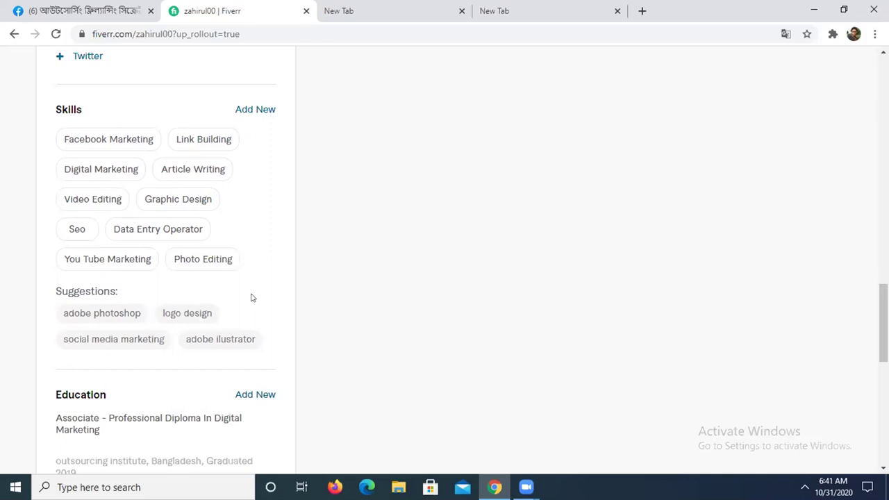
{"action": "scroll", "coordinate": [251, 297], "scroll_direction": "down", "scroll_amount": 1}
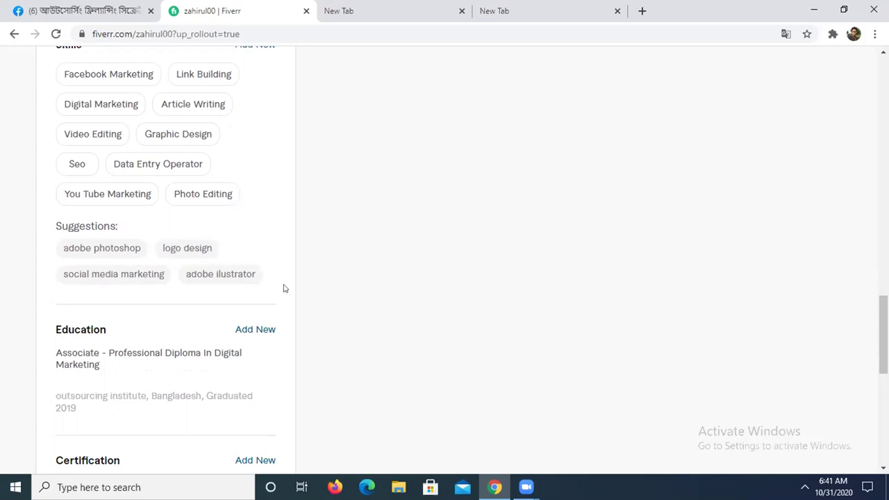
{"action": "scroll", "coordinate": [292, 290], "scroll_direction": "down", "scroll_amount": 1}
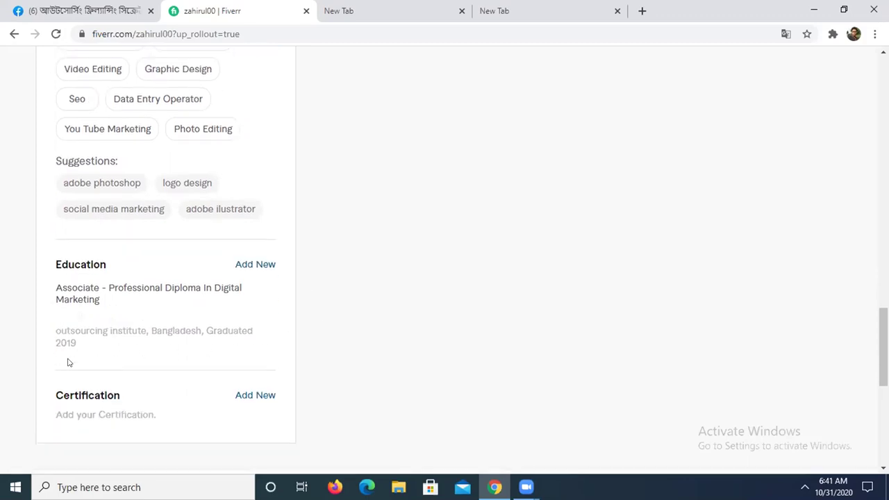
{"action": "mouse_move", "coordinate": [72, 342]}
{"action": "scroll", "coordinate": [292, 309], "scroll_direction": "up", "scroll_amount": 5}
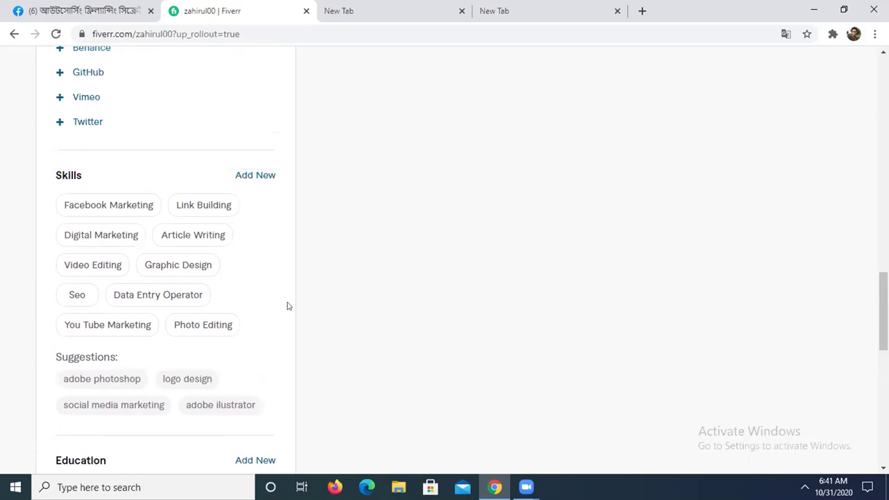
{"action": "scroll", "coordinate": [289, 306], "scroll_direction": "up", "scroll_amount": 6}
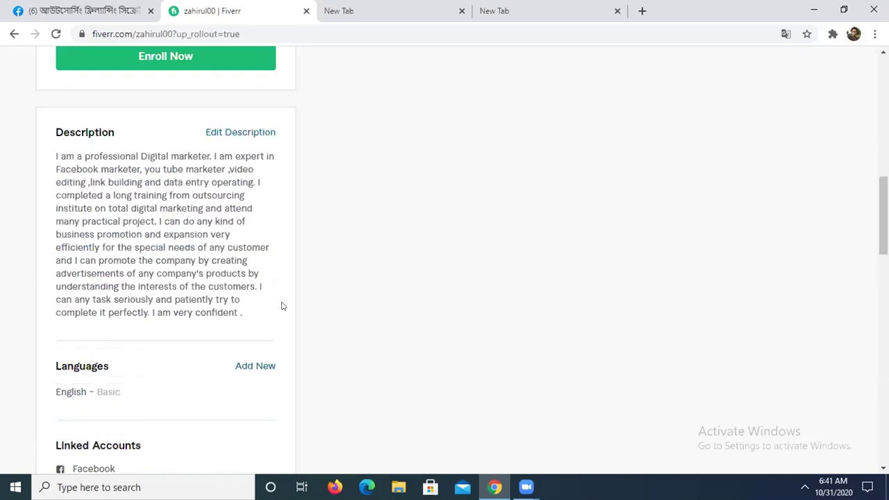
- Open the bookmarked Google Sheets spreadsheet of Facebook group links in a new browser tab
{"action": "scroll", "coordinate": [282, 307], "scroll_direction": "up", "scroll_amount": 8}
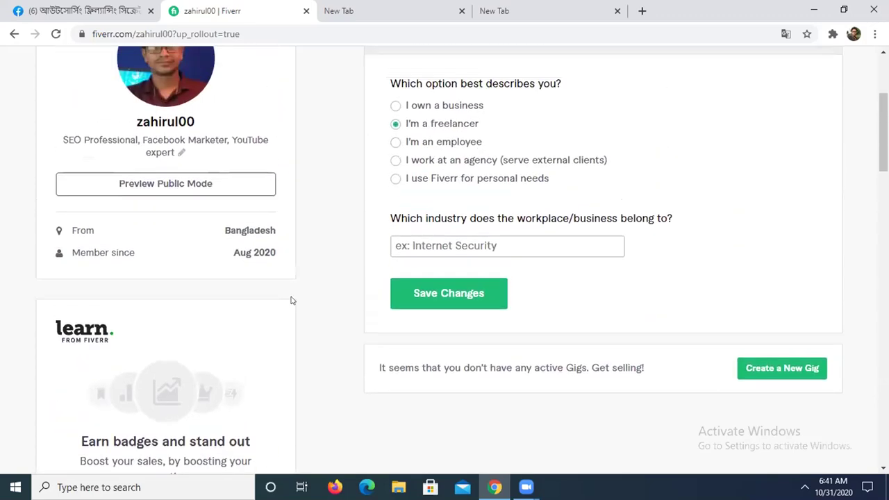
{"action": "scroll", "coordinate": [288, 264], "scroll_direction": "up", "scroll_amount": 3}
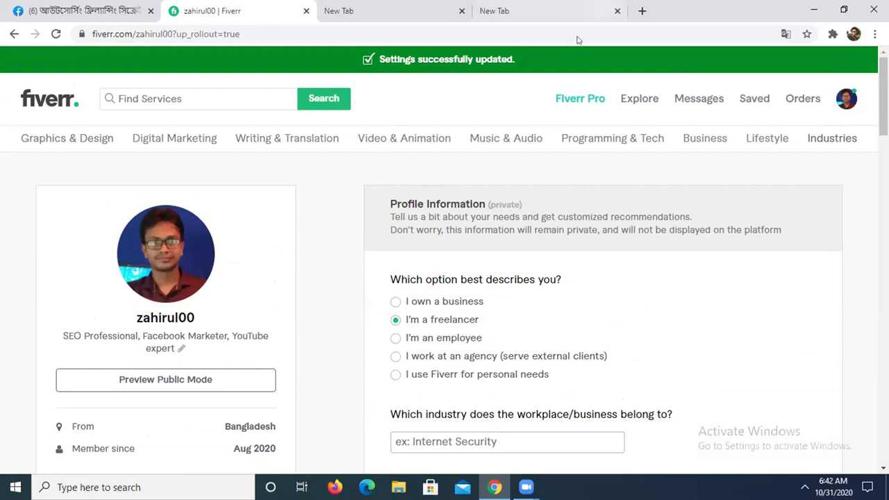
{"action": "key", "text": "ctrl+t"}
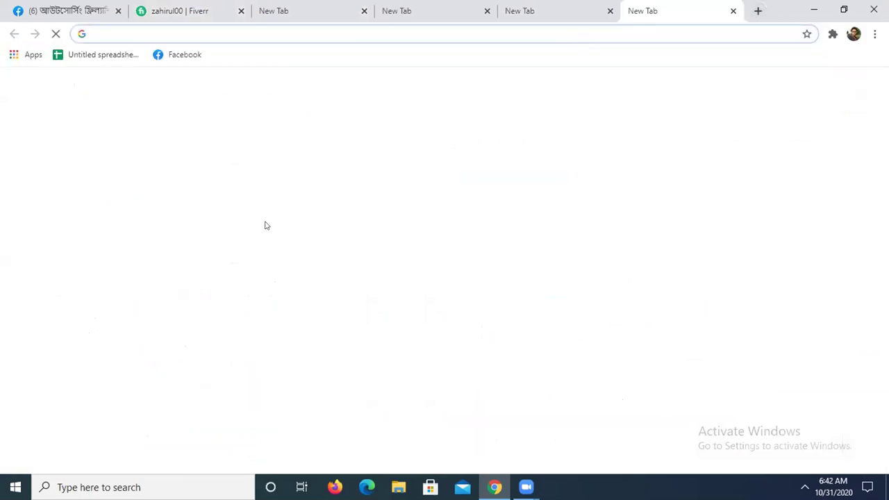
{"action": "left_click", "coordinate": [89, 55]}
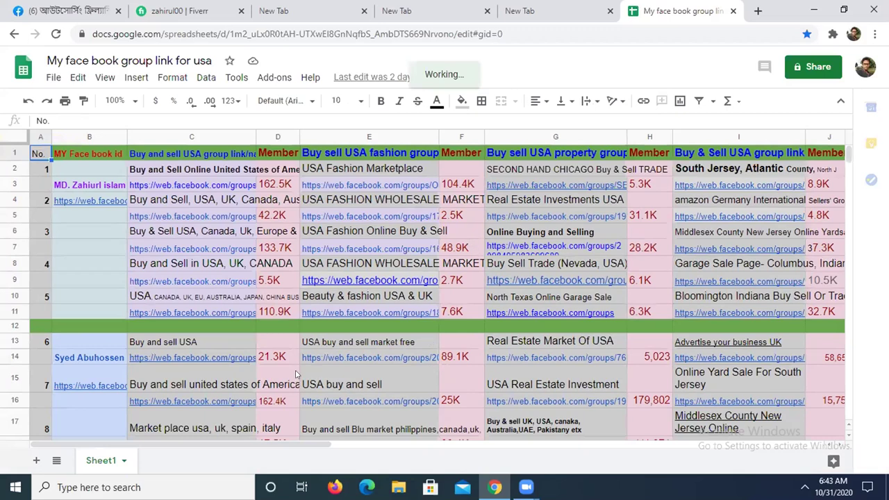
- Examine the column headings and the first block of Facebook group names, links and member counts in the spreadsheet
{"action": "scroll", "coordinate": [339, 205], "scroll_direction": "down", "scroll_amount": 1}
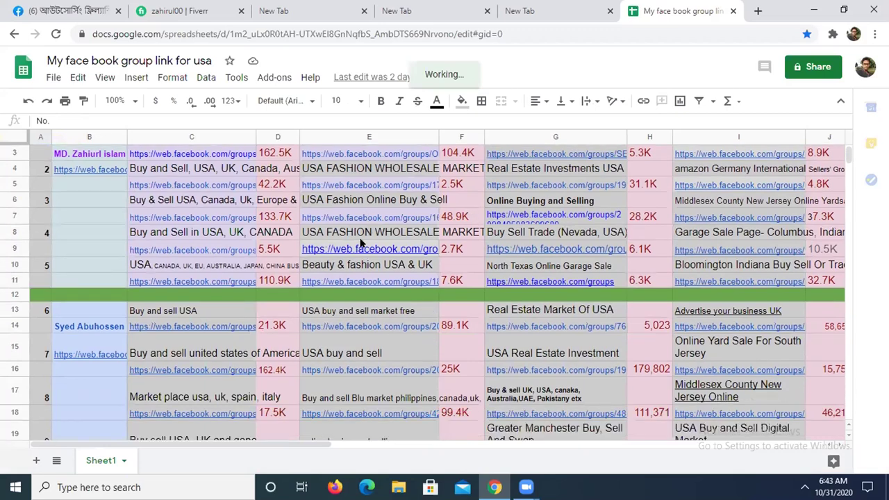
{"action": "scroll", "coordinate": [363, 243], "scroll_direction": "up", "scroll_amount": 1}
{"action": "mouse_move", "coordinate": [337, 318]}
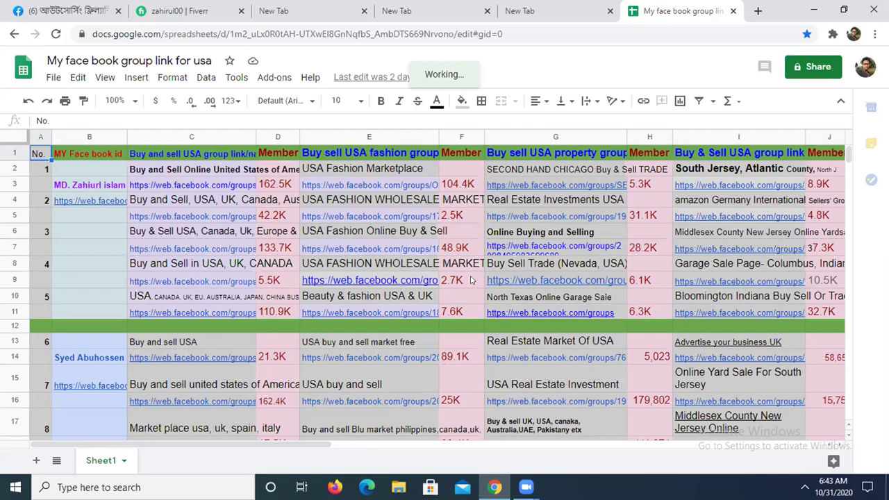
{"action": "scroll", "coordinate": [497, 280], "scroll_direction": "down", "scroll_amount": 1}
{"action": "scroll", "coordinate": [496, 279], "scroll_direction": "up", "scroll_amount": 1}
{"action": "mouse_move", "coordinate": [612, 214]}
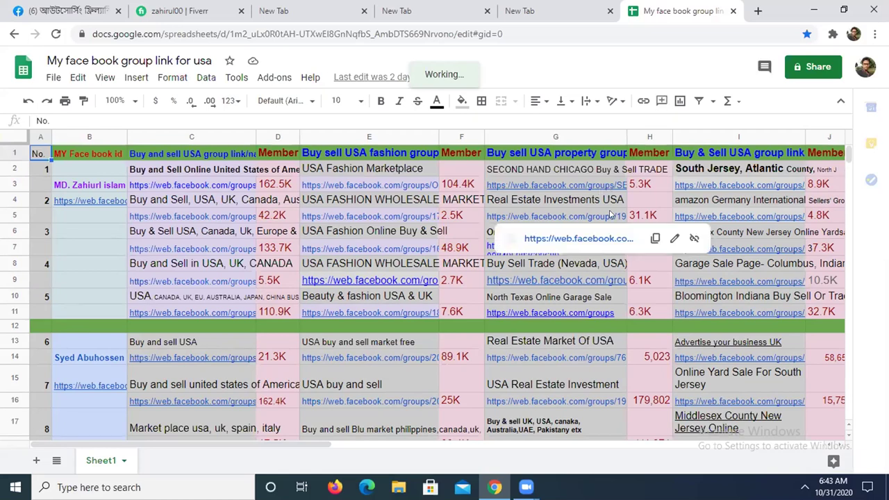
{"action": "left_click", "coordinate": [776, 232]}
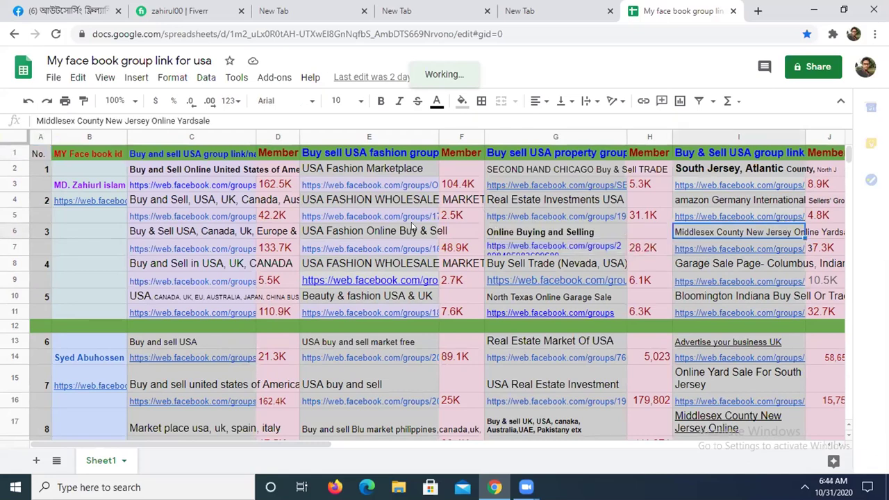
{"action": "left_click", "coordinate": [411, 227]}
- Look through the spreadsheet's group blocks numbered 6 to 15 and return to the header row
{"action": "scroll", "coordinate": [267, 305], "scroll_direction": "down", "scroll_amount": 3}
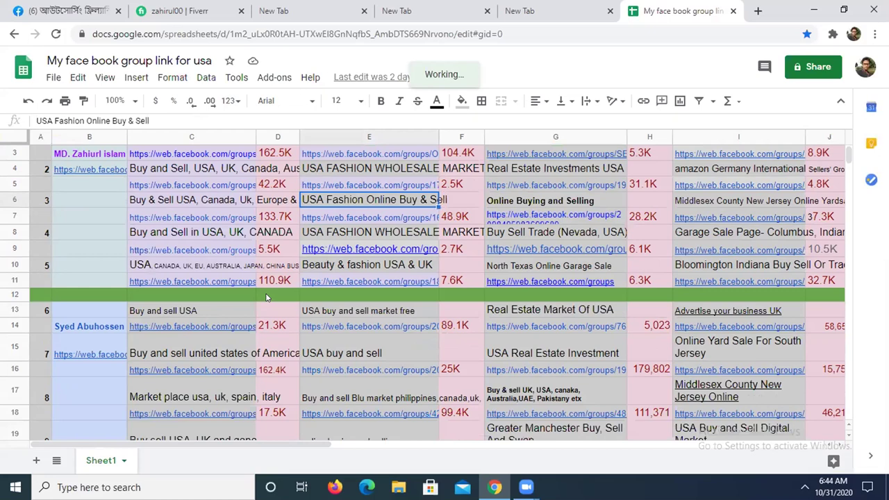
{"action": "scroll", "coordinate": [305, 286], "scroll_direction": "down", "scroll_amount": 3}
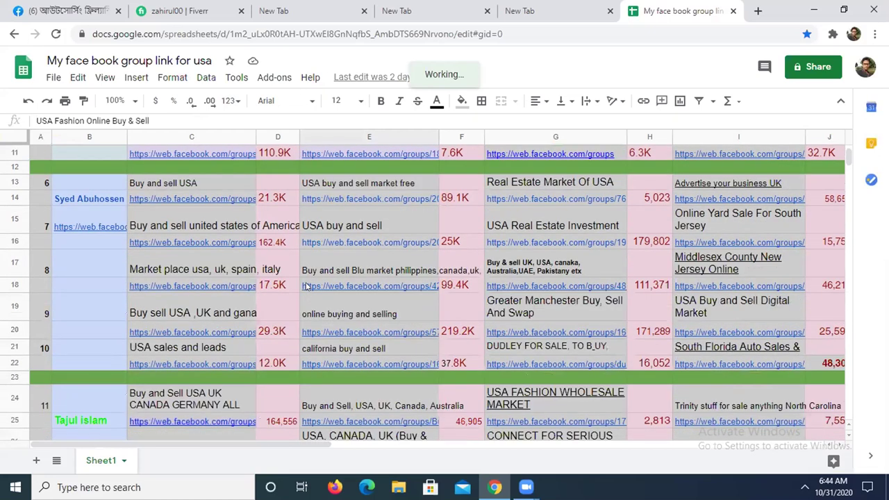
{"action": "scroll", "coordinate": [305, 285], "scroll_direction": "down", "scroll_amount": 5}
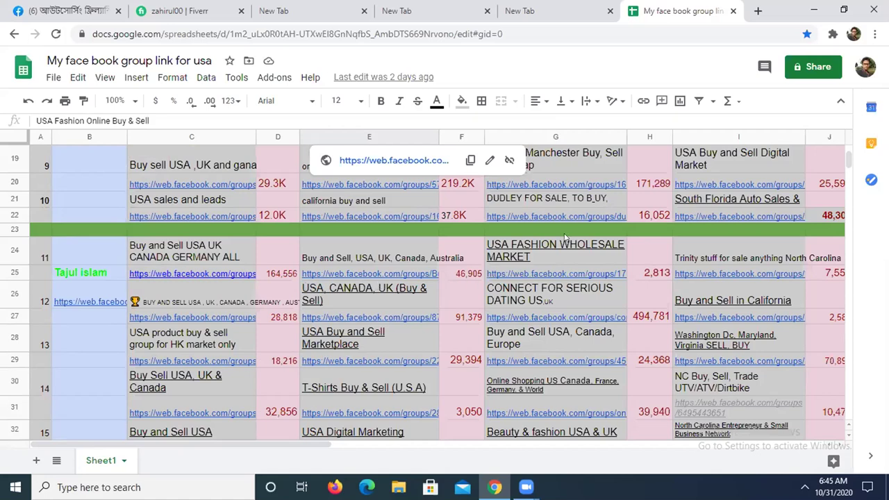
{"action": "scroll", "coordinate": [568, 237], "scroll_direction": "up", "scroll_amount": 3}
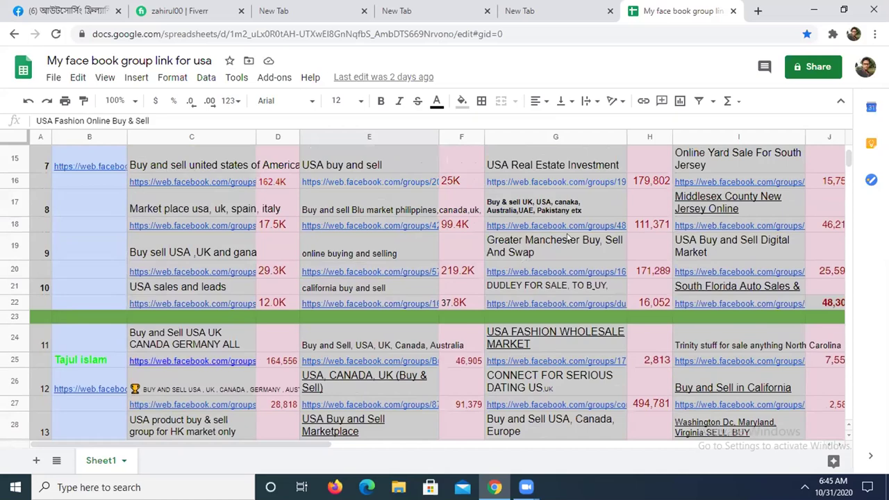
{"action": "scroll", "coordinate": [568, 237], "scroll_direction": "up", "scroll_amount": 5}
{"action": "scroll", "coordinate": [567, 237], "scroll_direction": "up", "scroll_amount": 2}
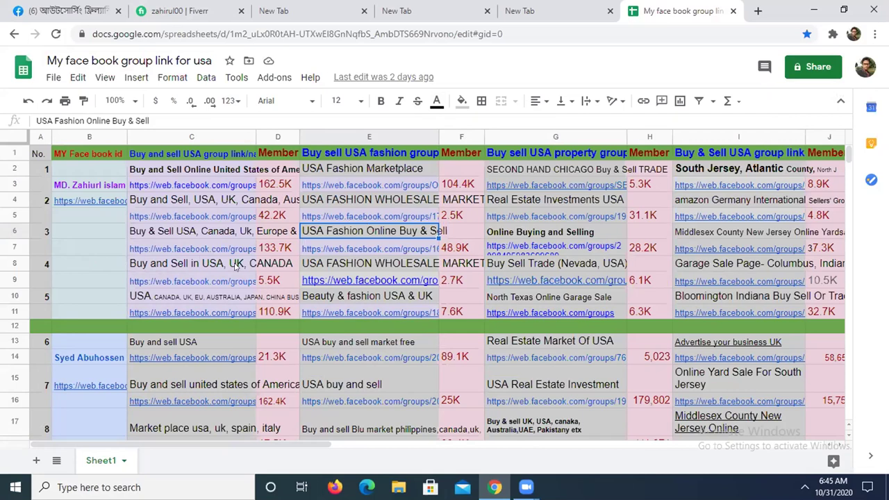
{"action": "scroll", "coordinate": [442, 238], "scroll_direction": "down", "scroll_amount": 1}
{"action": "scroll", "coordinate": [442, 239], "scroll_direction": "down", "scroll_amount": 3}
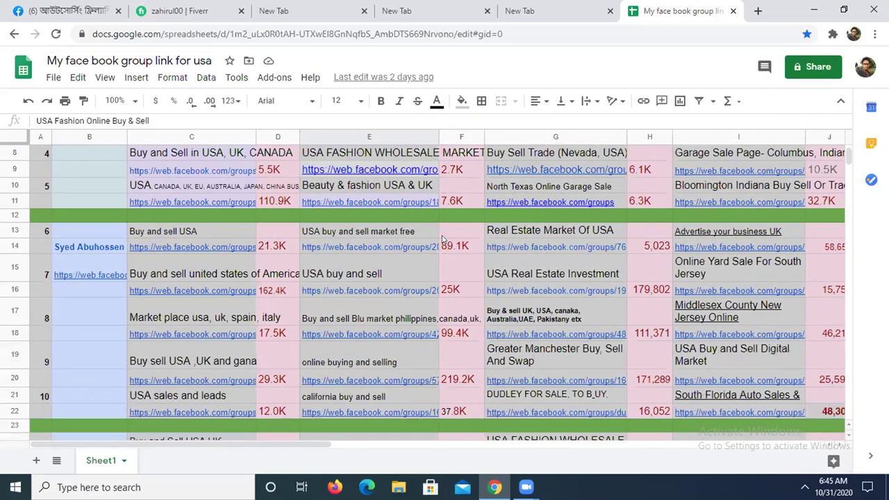
{"action": "scroll", "coordinate": [442, 238], "scroll_direction": "down", "scroll_amount": 2}
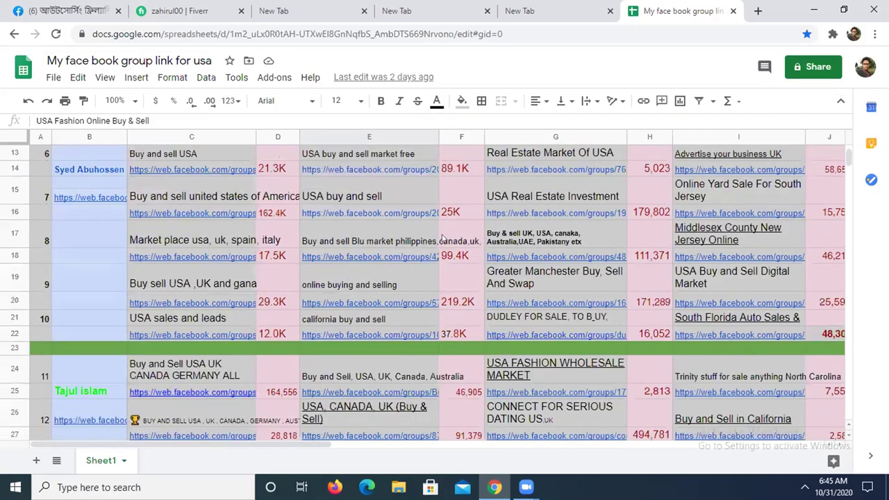
{"action": "scroll", "coordinate": [442, 238], "scroll_direction": "up", "scroll_amount": 5}
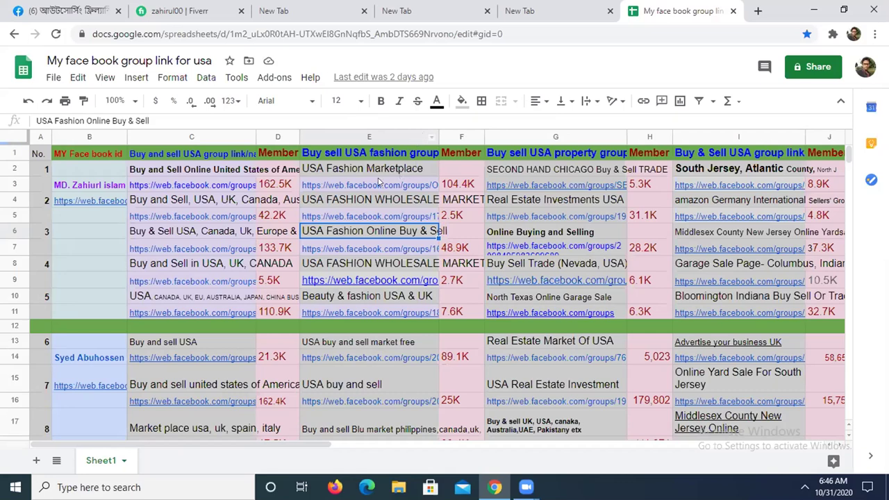
- Review the fashion and property group entries with their member columns across the first two blocks of Sheet1
{"action": "mouse_move", "coordinate": [365, 181]}
{"action": "scroll", "coordinate": [303, 276], "scroll_direction": "down", "scroll_amount": 1}
{"action": "scroll", "coordinate": [505, 242], "scroll_direction": "up", "scroll_amount": 1}
{"action": "scroll", "coordinate": [505, 243], "scroll_direction": "down", "scroll_amount": 3}
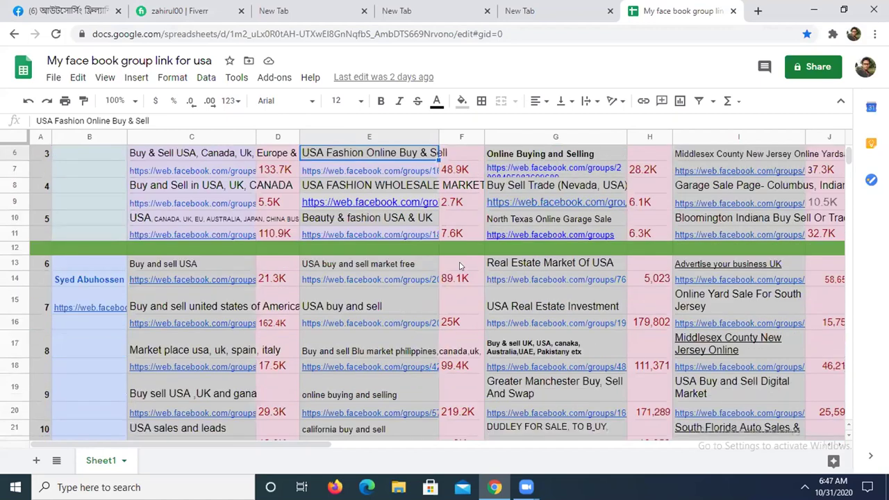
{"action": "scroll", "coordinate": [459, 261], "scroll_direction": "up", "scroll_amount": 2}
{"action": "scroll", "coordinate": [460, 261], "scroll_direction": "down", "scroll_amount": 1}
{"action": "scroll", "coordinate": [459, 265], "scroll_direction": "down", "scroll_amount": 1}
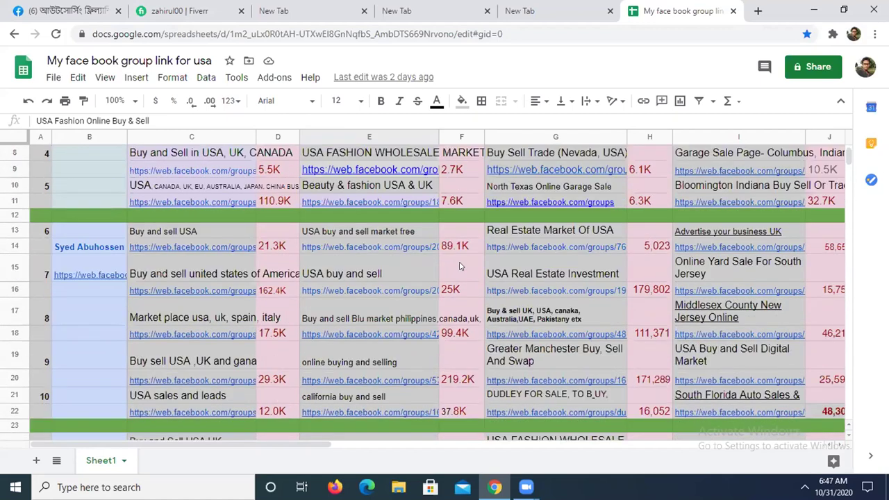
{"action": "scroll", "coordinate": [459, 265], "scroll_direction": "up", "scroll_amount": 2}
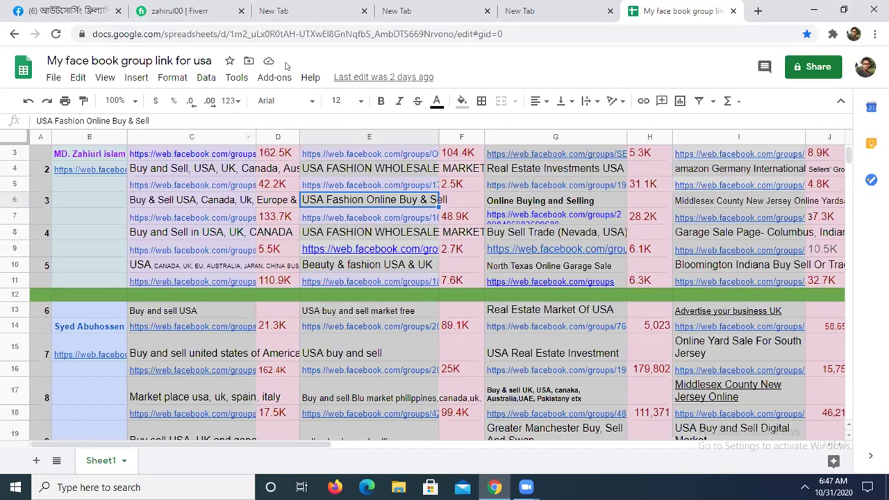
- Open the Facebook group link under USA Fashion Online Buy & Sell from the spreadsheet and dismiss the translation prompt
{"action": "left_click", "coordinate": [328, 218]}
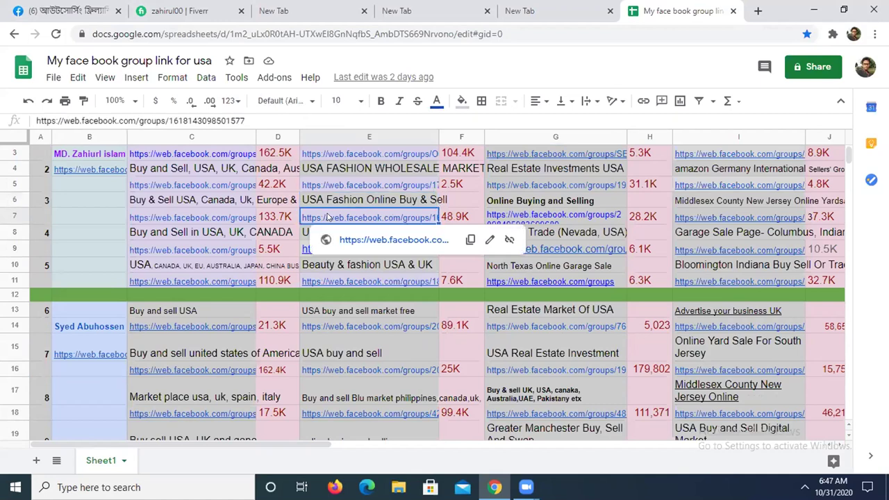
{"action": "left_click", "coordinate": [351, 239]}
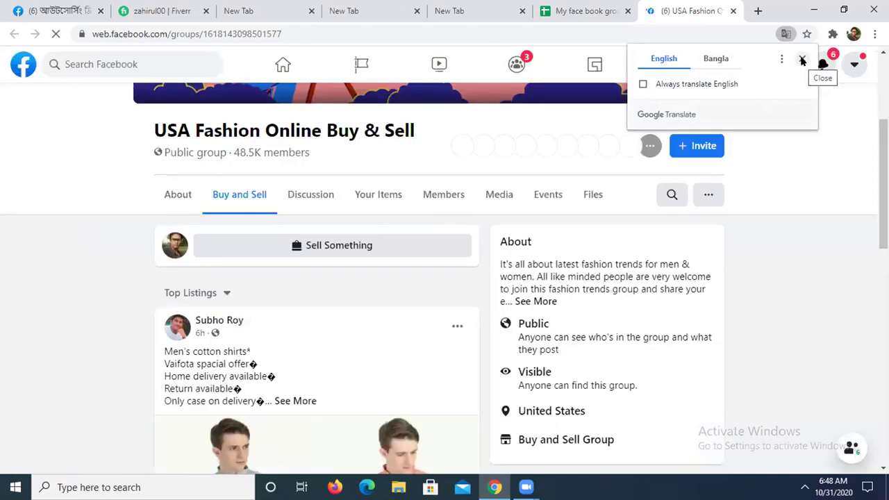
{"action": "left_click", "coordinate": [802, 60]}
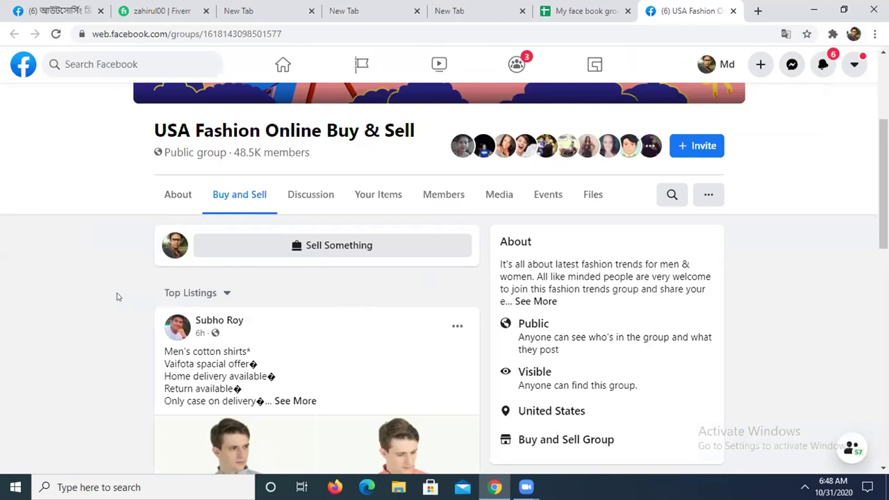
- Open the Members section of the USA Fashion Online Buy & Sell group and review its member count and group header
{"action": "left_click", "coordinate": [438, 195]}
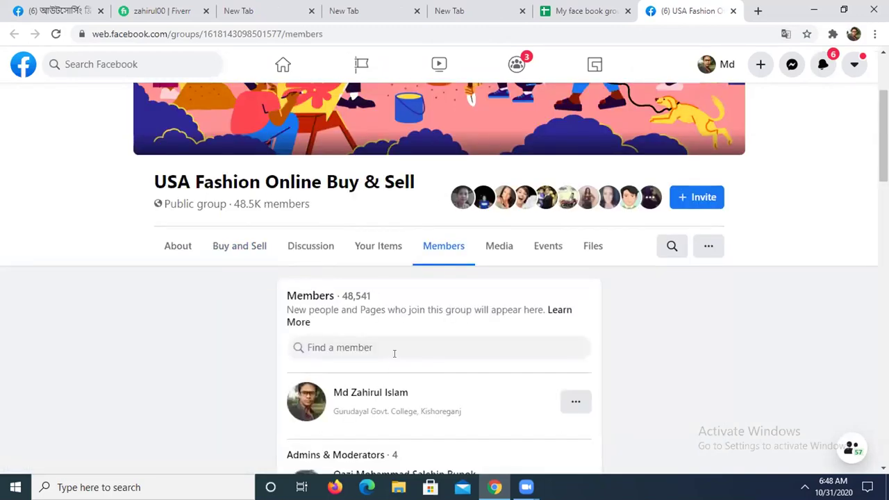
{"action": "scroll", "coordinate": [394, 353], "scroll_direction": "down", "scroll_amount": 2}
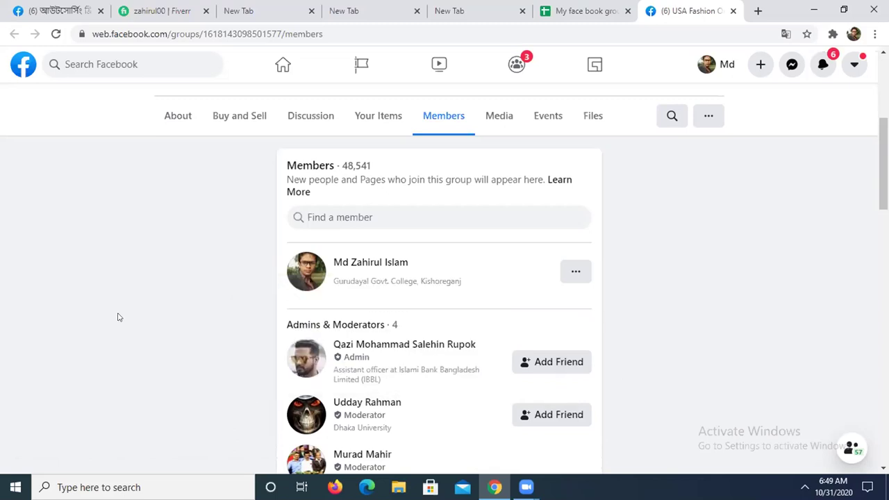
{"action": "scroll", "coordinate": [182, 330], "scroll_direction": "up", "scroll_amount": 1}
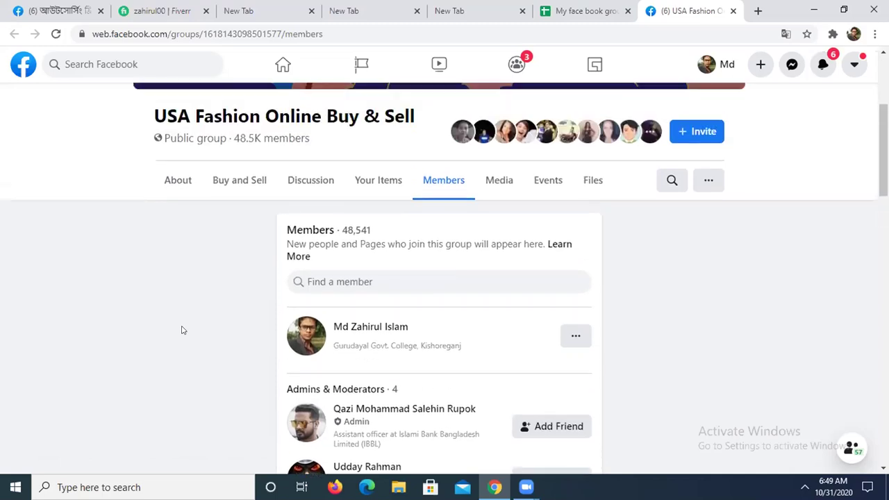
{"action": "scroll", "coordinate": [183, 330], "scroll_direction": "up", "scroll_amount": 1}
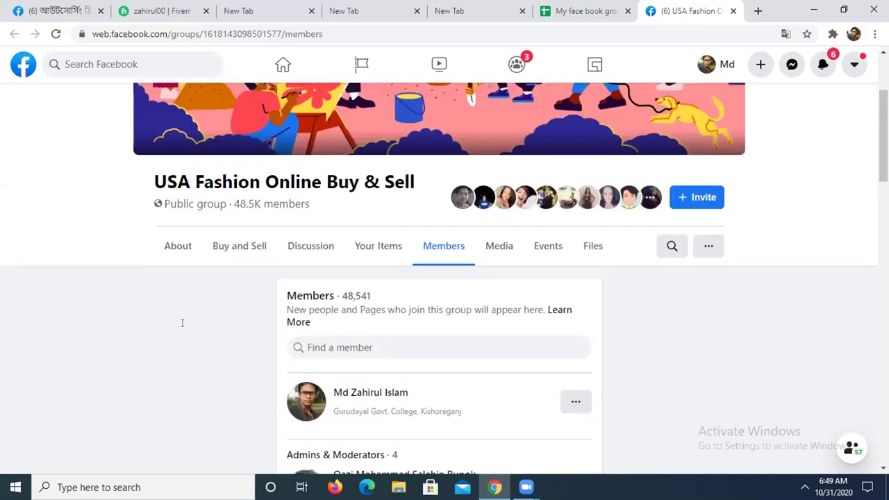
{"action": "scroll", "coordinate": [184, 323], "scroll_direction": "up", "scroll_amount": 1}
{"action": "scroll", "coordinate": [184, 322], "scroll_direction": "up", "scroll_amount": 1}
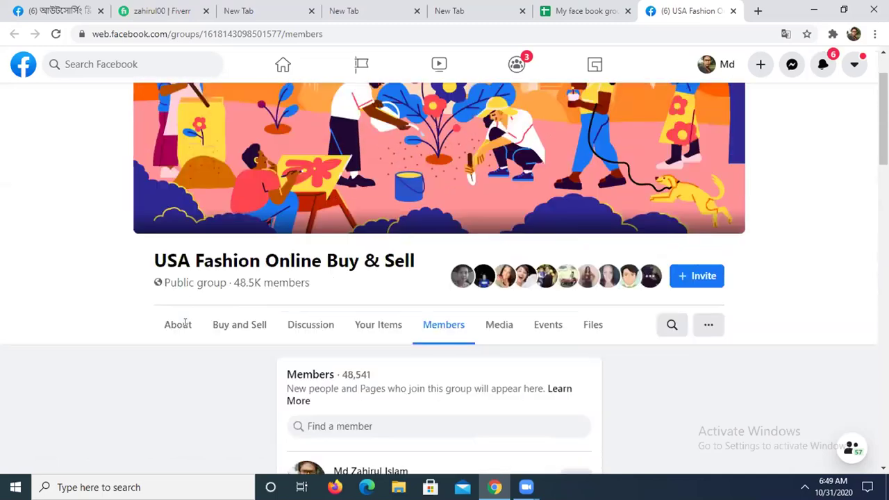
{"action": "scroll", "coordinate": [185, 323], "scroll_direction": "up", "scroll_amount": 1}
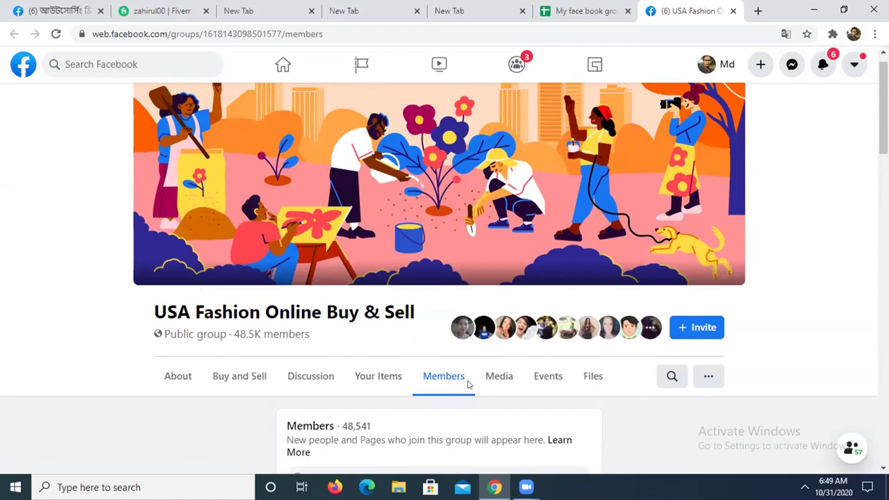
- Examine the group's Admins & Moderators list and preview one moderator's profile card
{"action": "scroll", "coordinate": [620, 416], "scroll_direction": "down", "scroll_amount": 2}
{"action": "scroll", "coordinate": [621, 416], "scroll_direction": "down", "scroll_amount": 2}
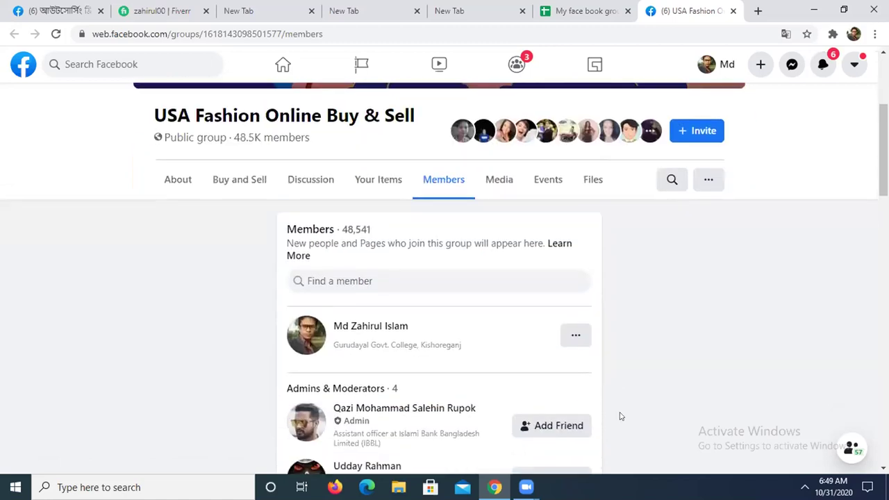
{"action": "scroll", "coordinate": [620, 416], "scroll_direction": "down", "scroll_amount": 2}
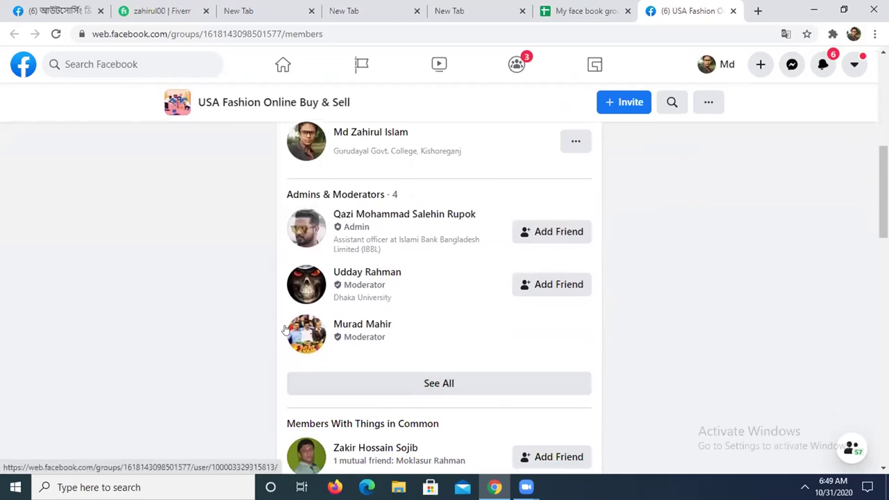
{"action": "mouse_move", "coordinate": [392, 245]}
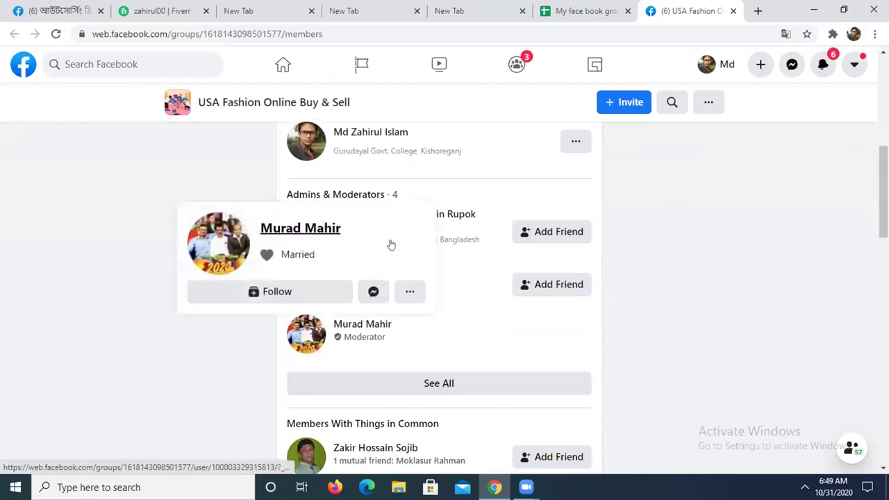